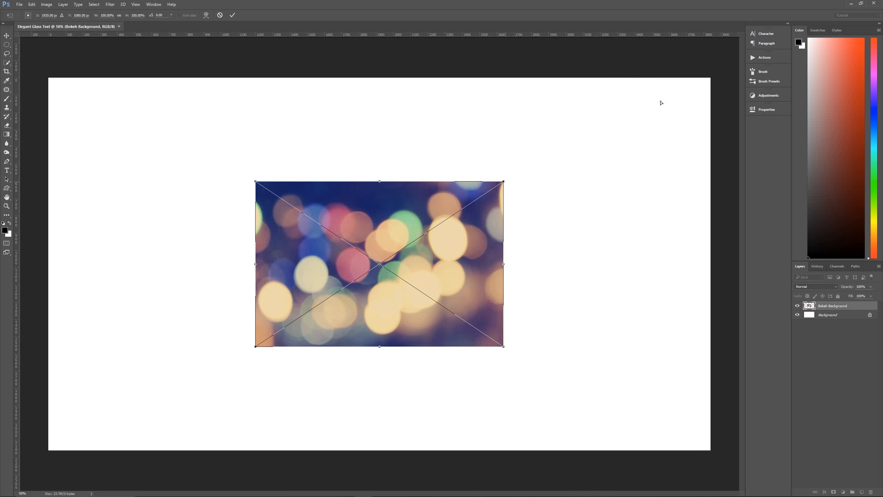
Scale the placed Bokeh Background image to about 286% so it covers the canvas, shift it slightly upward and commit the transform
{"action": "key", "text": "ctrl+z"}
{"action": "left_click_drag", "start_coordinate": [504, 183], "coordinate": [734, 26]}
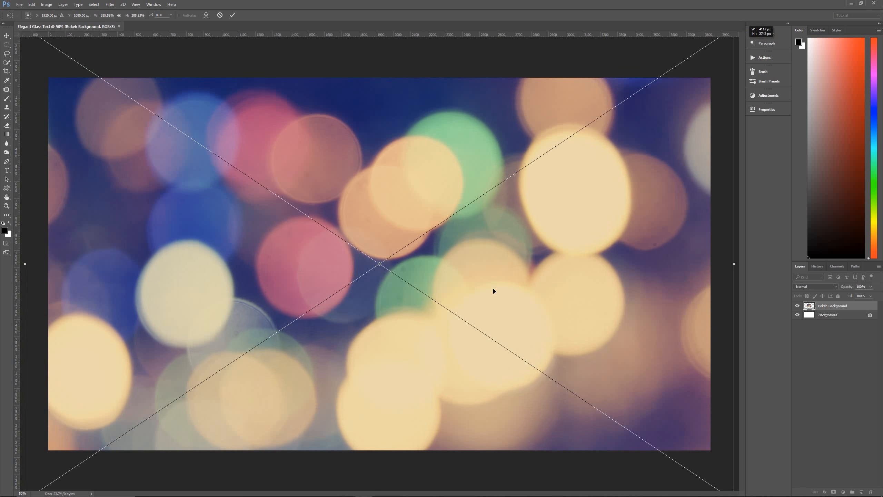
{"action": "left_click_drag", "start_coordinate": [493, 290], "coordinate": [494, 266]}
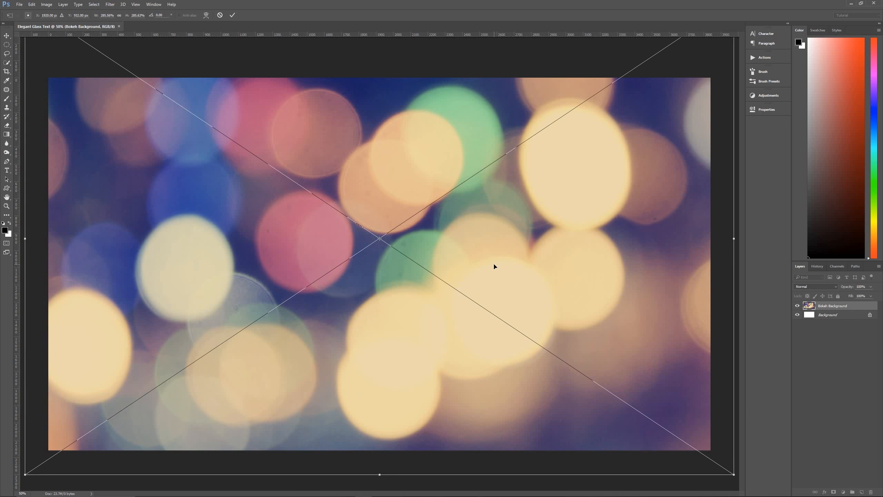
{"action": "key", "text": "Return"}
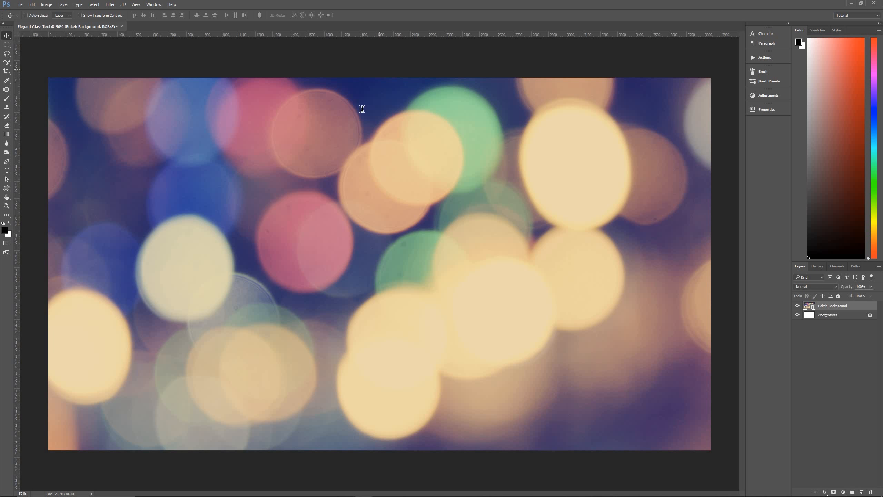
Add the text "Pixel Magic" across the canvas in black Dancing Script OT at 400 pt
{"action": "key", "text": "t"}
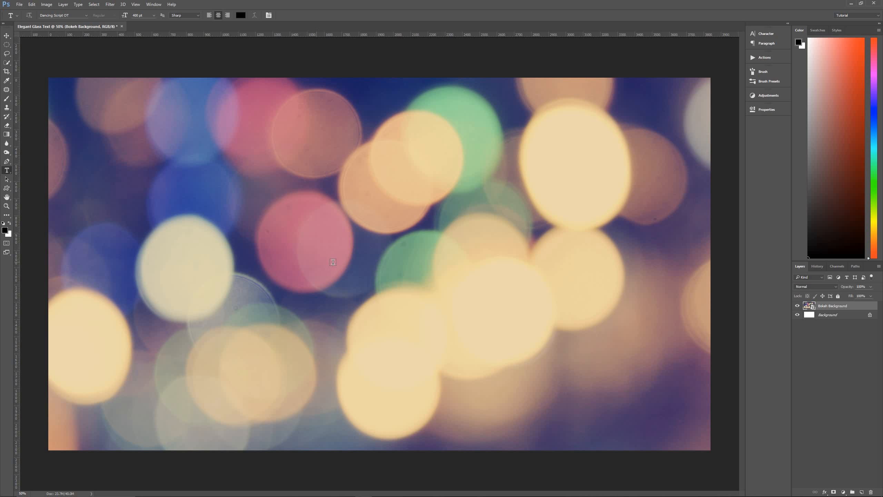
{"action": "left_click", "coordinate": [135, 15]}
{"action": "left_click", "coordinate": [363, 243]}
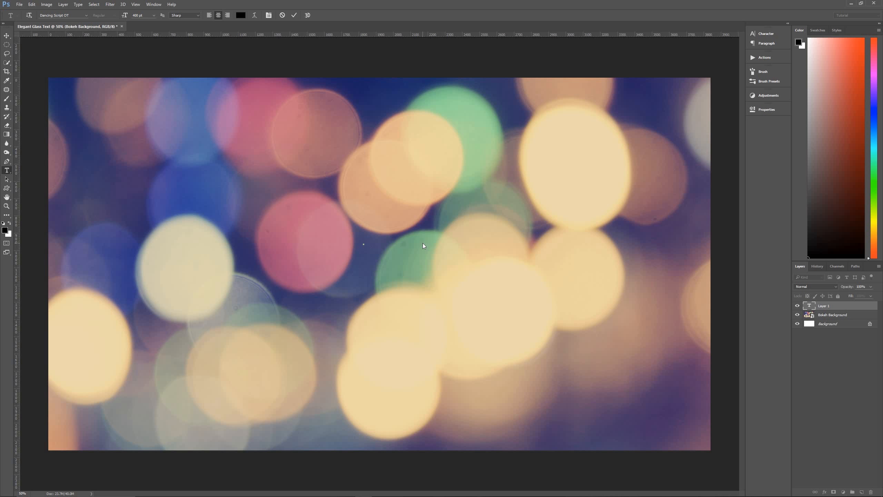
{"action": "type", "text": "Pixel Magic"}
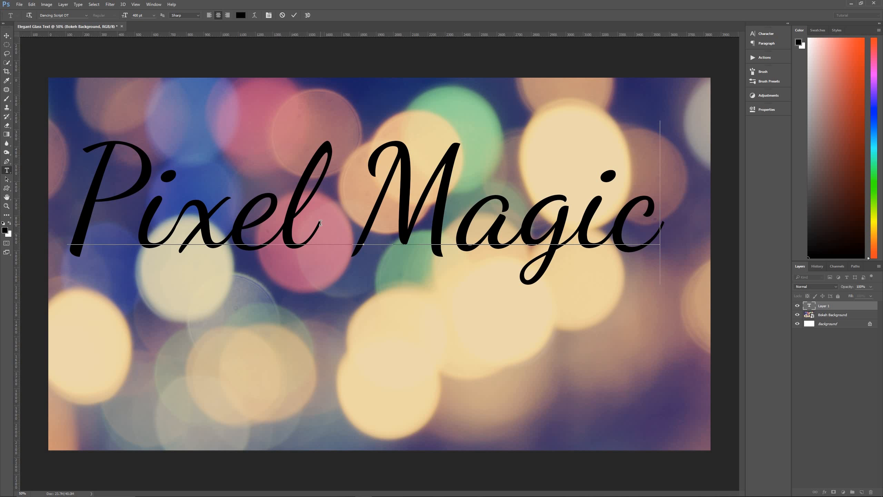
Tighten the kerning between the P and the i in "Pixel"
{"action": "left_click", "coordinate": [359, 242]}
{"action": "left_click", "coordinate": [138, 225]}
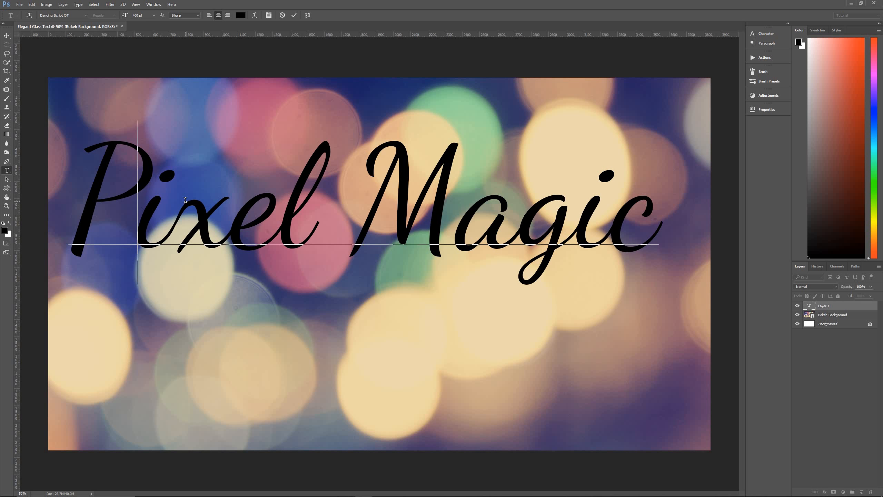
{"action": "key", "text": "alt+Left"}
{"action": "key", "text": "alt+Left"}
{"action": "key", "text": "alt+Left"}
{"action": "key", "text": "alt+Left"}
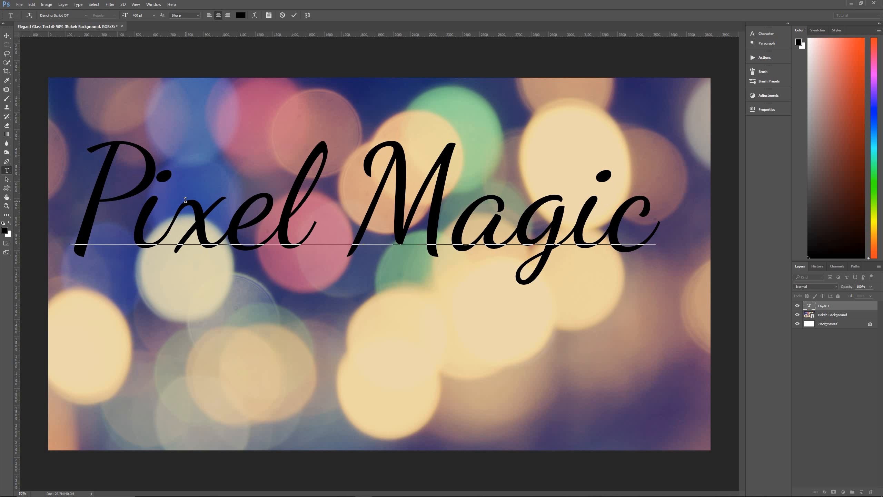
Tighten the kerning between the M and the a in "Magic" and commit the text
{"action": "left_click", "coordinate": [444, 213]}
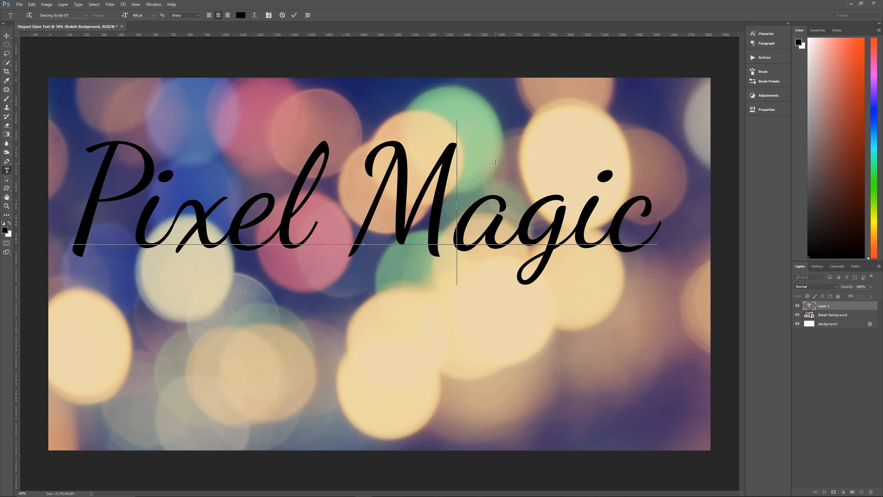
{"action": "key", "text": "alt+Left"}
{"action": "key", "text": "alt+Left"}
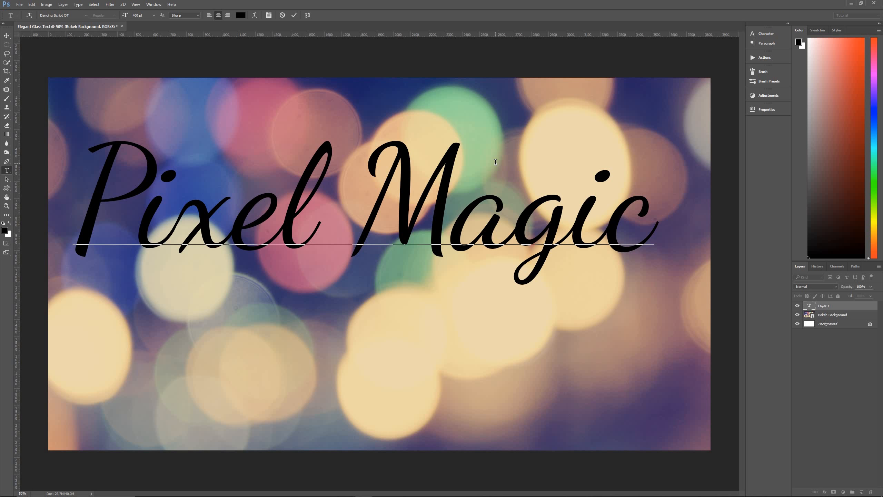
{"action": "key", "text": "alt+Left"}
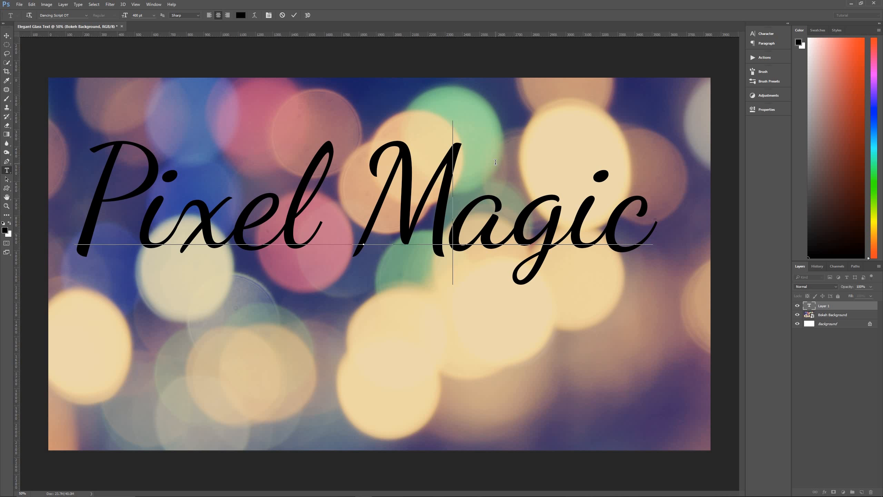
{"action": "left_click", "coordinate": [294, 15]}
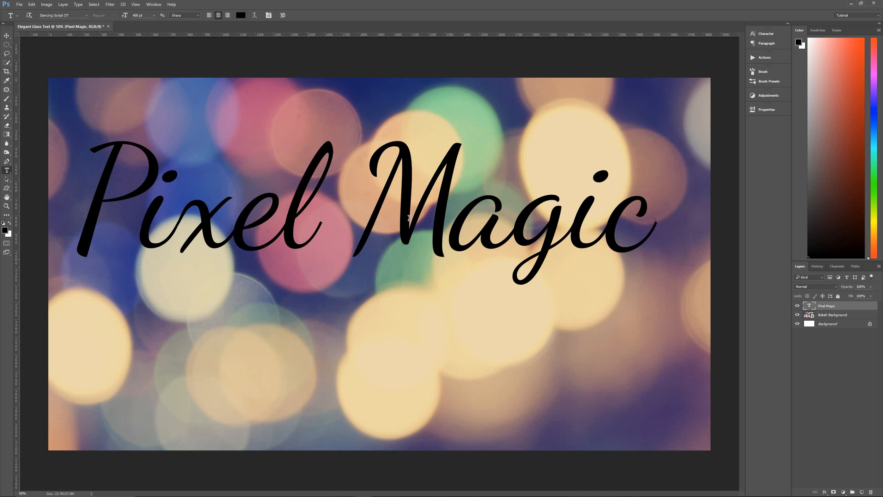
Move the "Pixel Magic" text down to the middle of the canvas and set its layer fill to 0%
{"action": "key", "text": "v"}
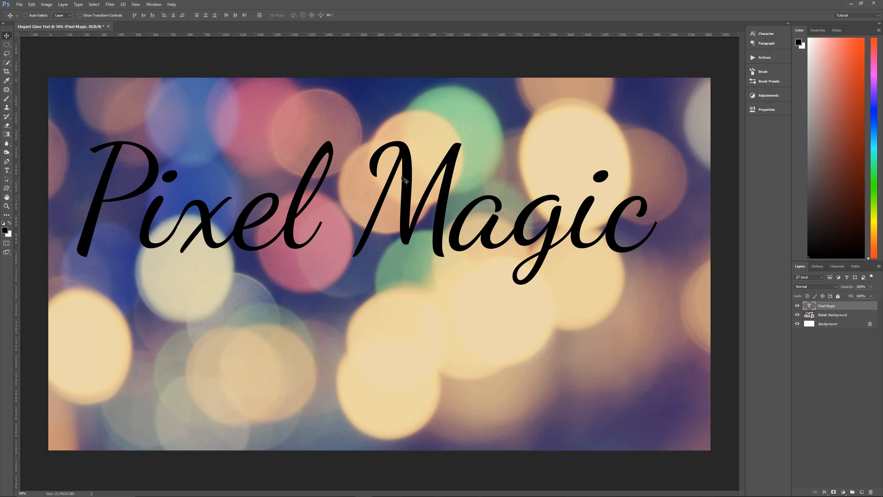
{"action": "left_click_drag", "start_coordinate": [407, 191], "coordinate": [404, 229]}
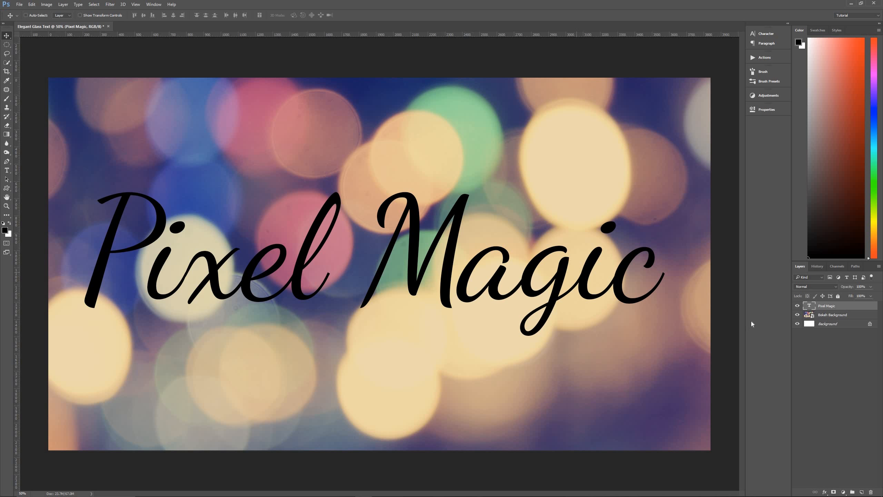
{"action": "left_click", "coordinate": [860, 296]}
{"action": "type", "text": "0"}
{"action": "key", "text": "Return"}
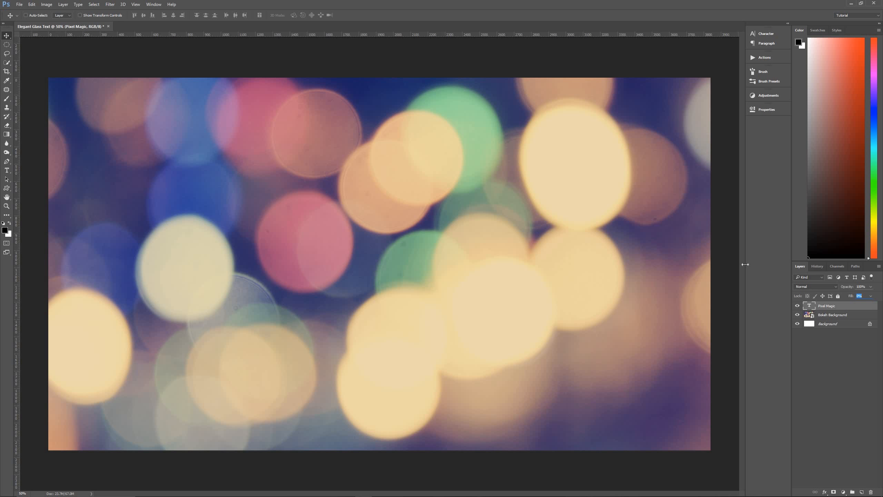
Add a Bevel & Emboss effect to the text layer with Inner Bevel style, 615% depth and 18 px size
{"action": "left_click", "coordinate": [825, 492]}
{"action": "left_click", "coordinate": [833, 417]}
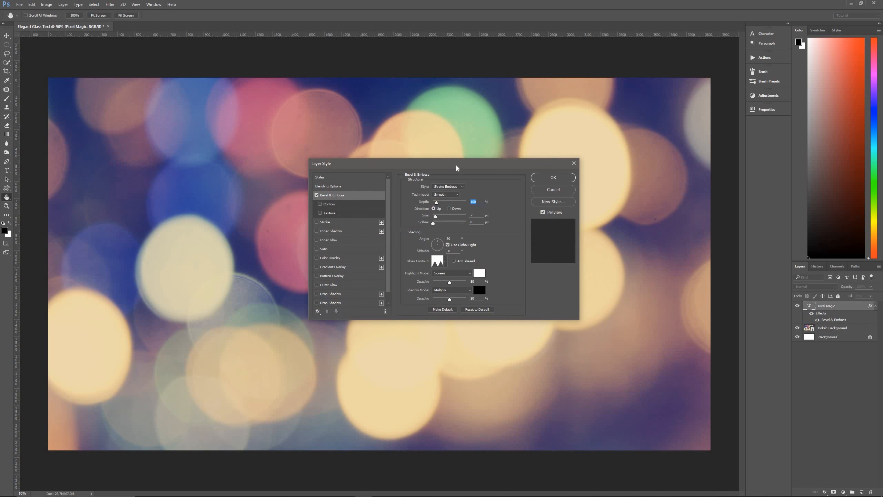
{"action": "left_click_drag", "start_coordinate": [420, 167], "coordinate": [382, 167]}
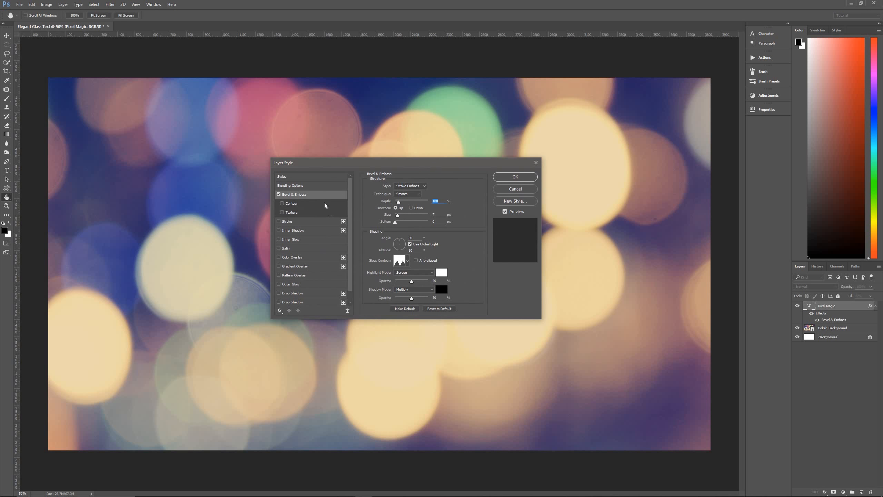
{"action": "left_click", "coordinate": [411, 188]}
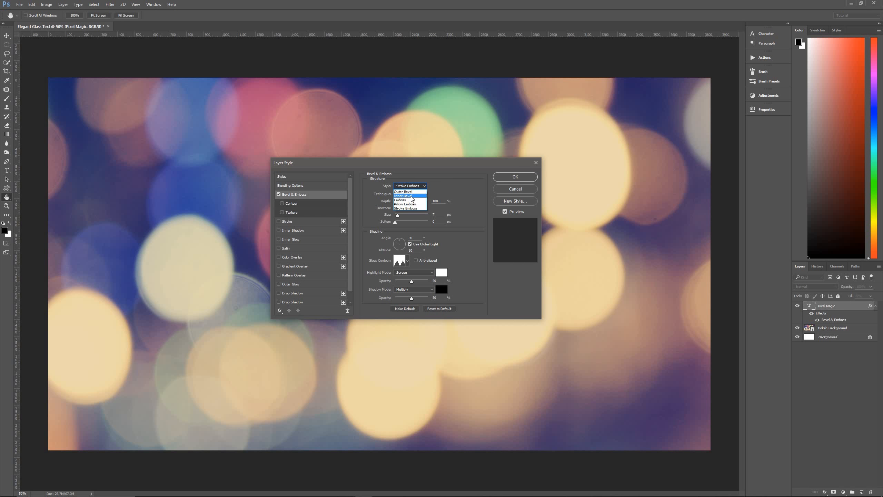
{"action": "left_click", "coordinate": [409, 195]}
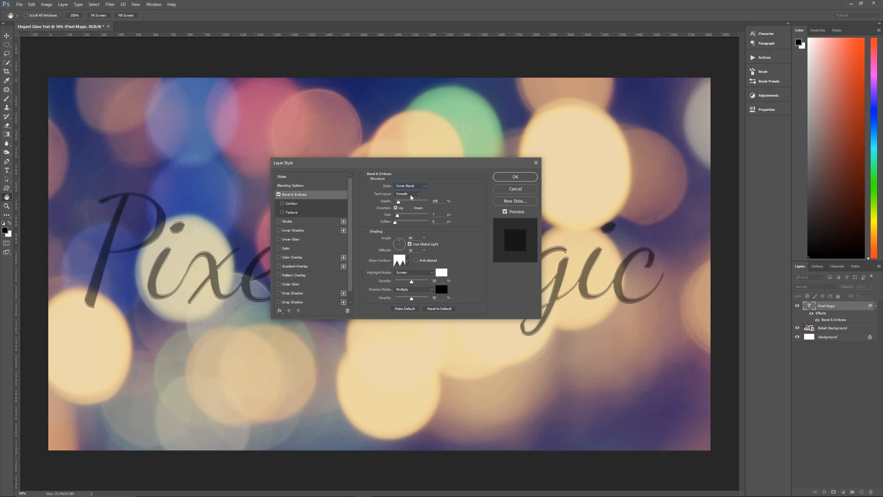
{"action": "left_click", "coordinate": [435, 202]}
{"action": "type", "text": "615"}
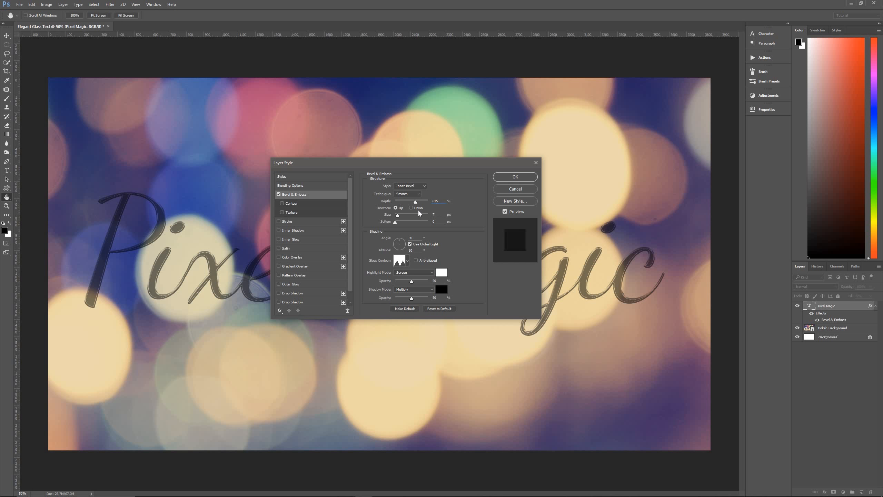
{"action": "key", "text": "Tab"}
{"action": "type", "text": "18"}
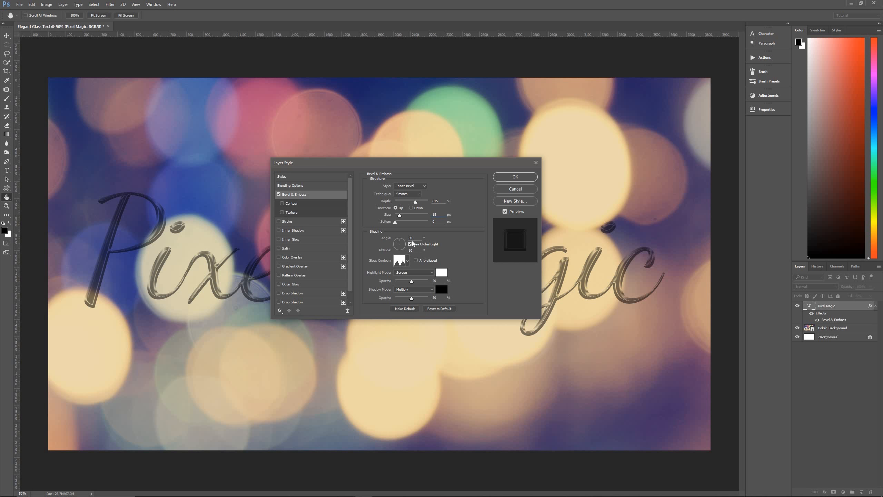
Turn off global light for the bevel and set its shading angle to 135° and altitude to 55°
{"action": "left_click", "coordinate": [410, 244]}
{"action": "type", "text": "135"}
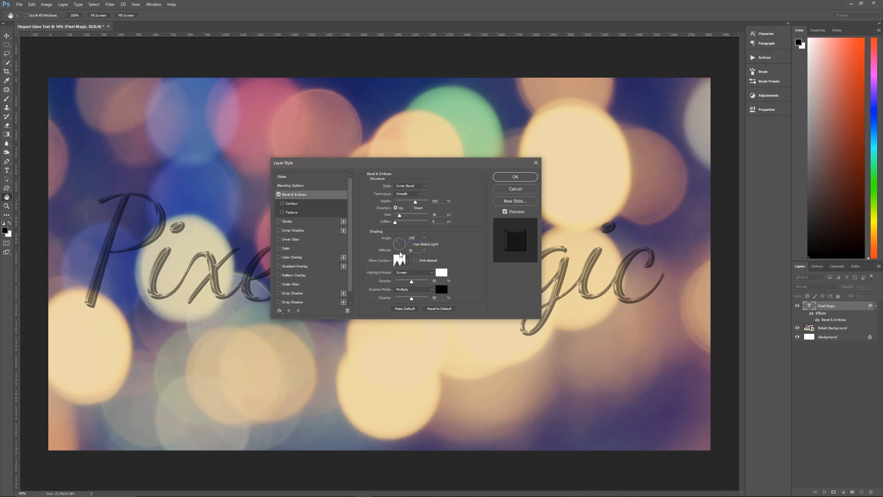
{"action": "key", "text": "Tab"}
{"action": "type", "text": "55"}
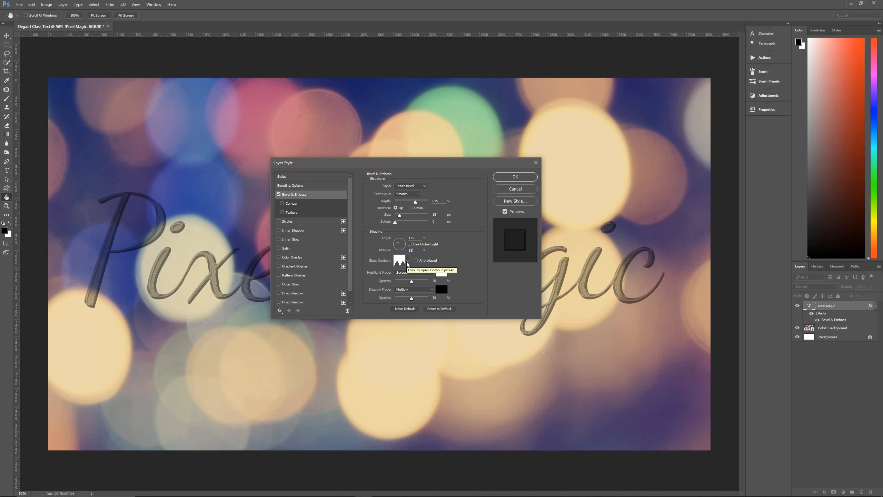
Set the bevel's gloss contour to Ring - Double and turn on its anti-aliasing
{"action": "left_click", "coordinate": [408, 261]}
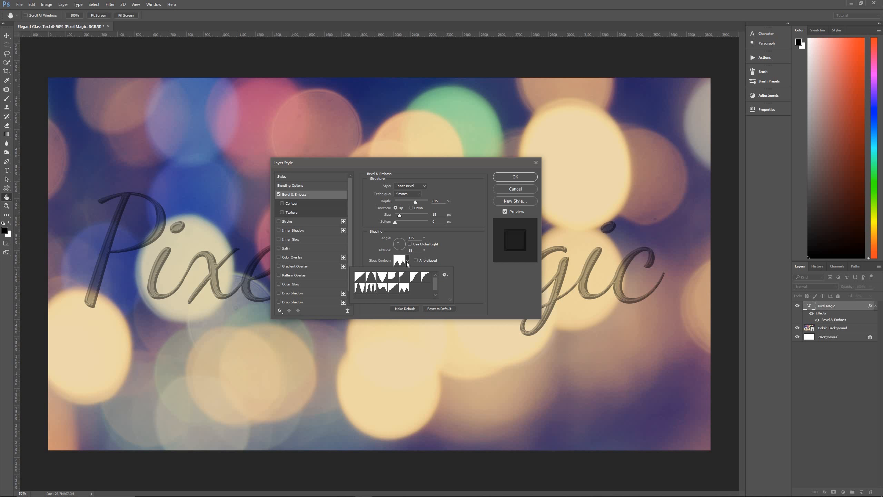
{"action": "left_click", "coordinate": [369, 290]}
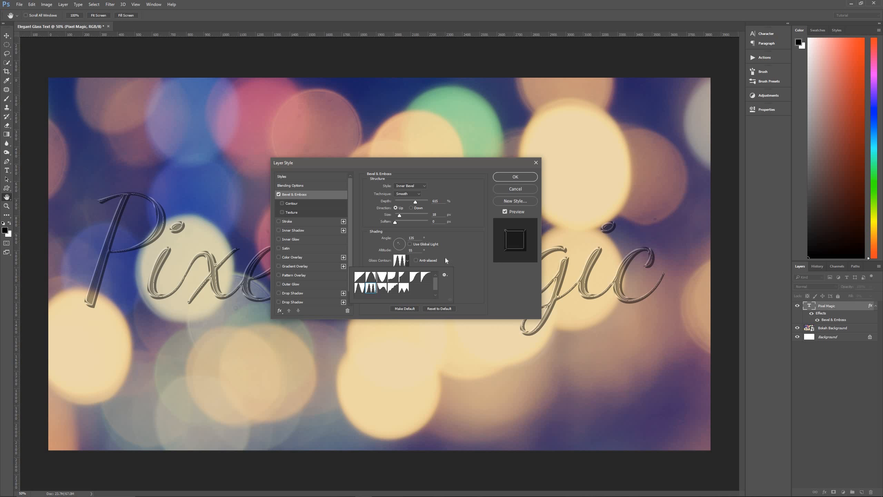
{"action": "left_click", "coordinate": [417, 265]}
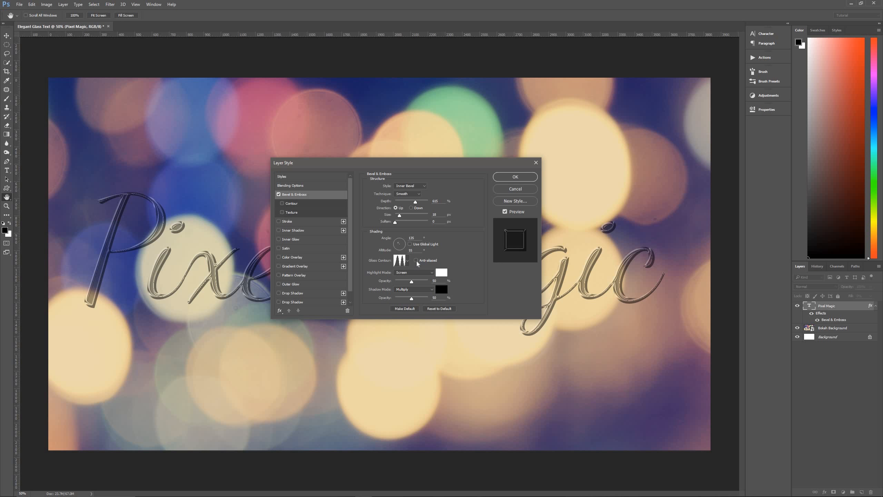
{"action": "left_click", "coordinate": [417, 262]}
Set the bevel's highlight mode to Color Dodge with a white colour and 85% opacity
{"action": "left_click", "coordinate": [414, 273]}
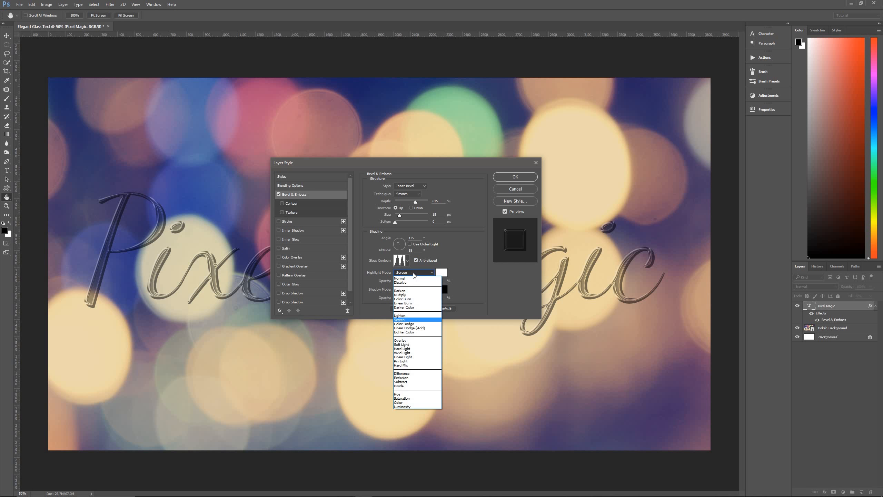
{"action": "left_click", "coordinate": [417, 324]}
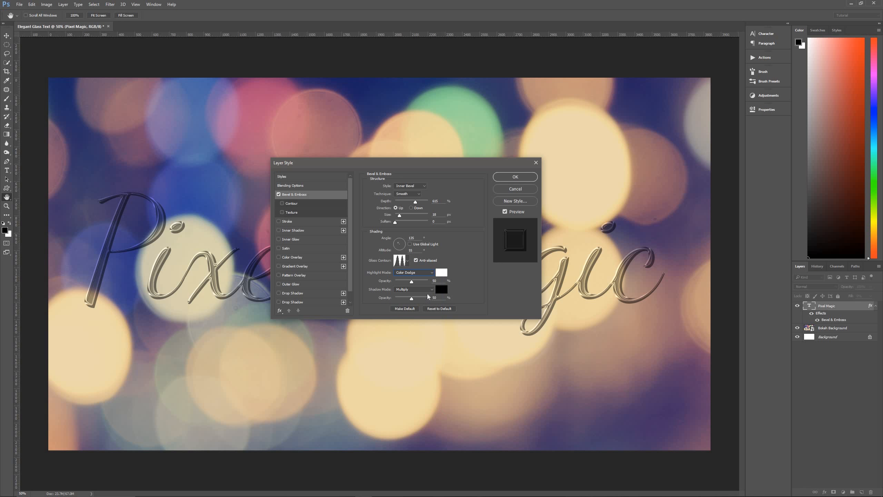
{"action": "left_click", "coordinate": [441, 273]}
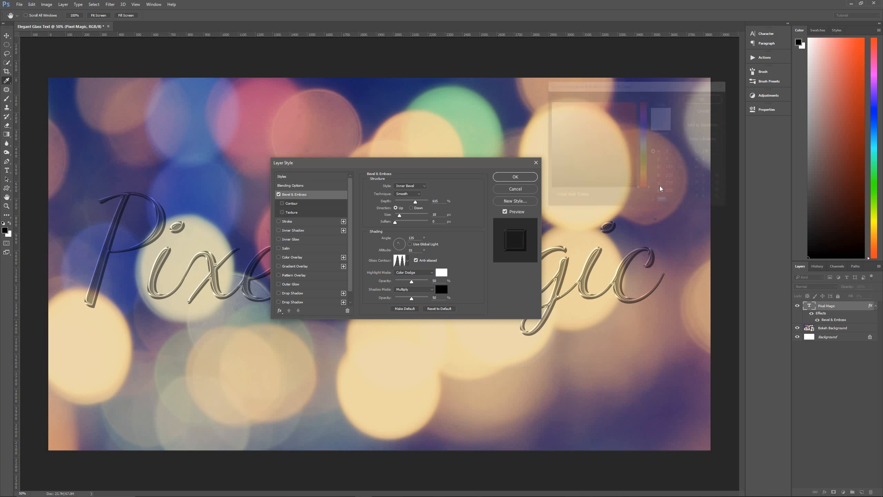
{"action": "left_click", "coordinate": [703, 98]}
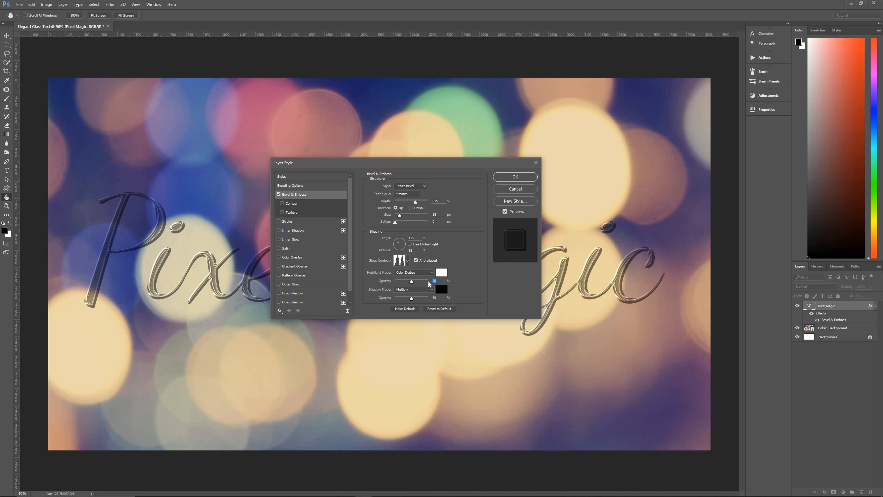
{"action": "type", "text": "85"}
Use black for the bevel's shadow colour and set the shadow opacity to 65%
{"action": "left_click", "coordinate": [442, 289]}
{"action": "left_click", "coordinate": [707, 98]}
{"action": "left_click", "coordinate": [420, 297]}
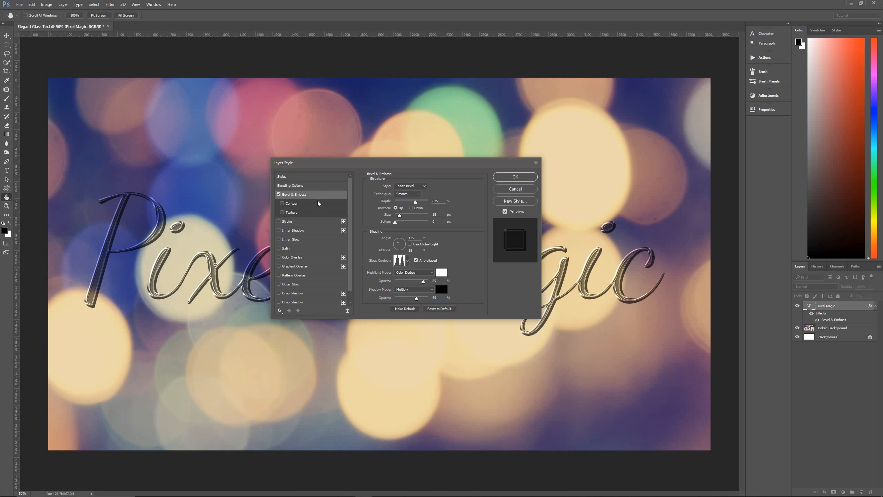
Enable the bevel's Contour option and choose the Cone - Inverted contour
{"action": "left_click", "coordinate": [301, 203]}
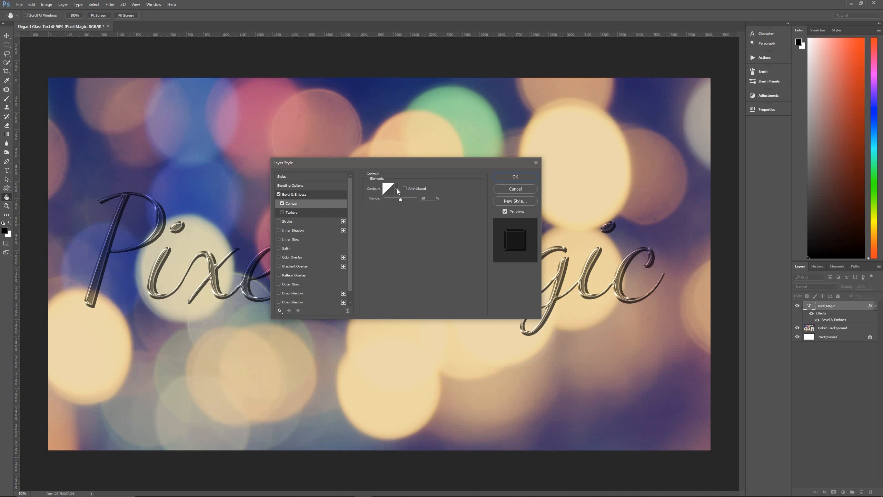
{"action": "left_click", "coordinate": [396, 189]}
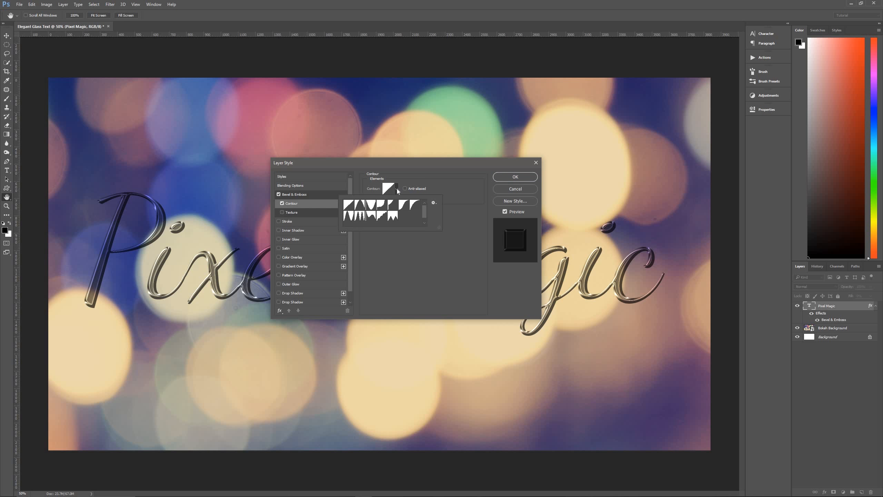
{"action": "left_click", "coordinate": [371, 205]}
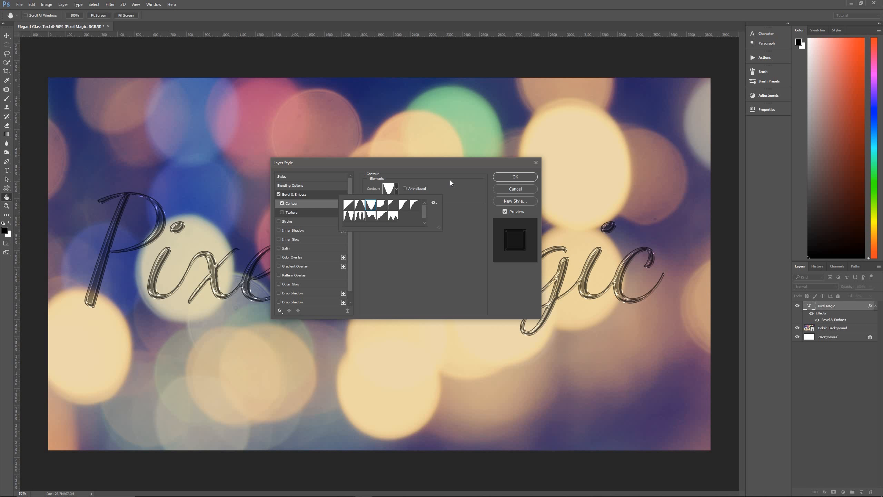
{"action": "left_click", "coordinate": [450, 180]}
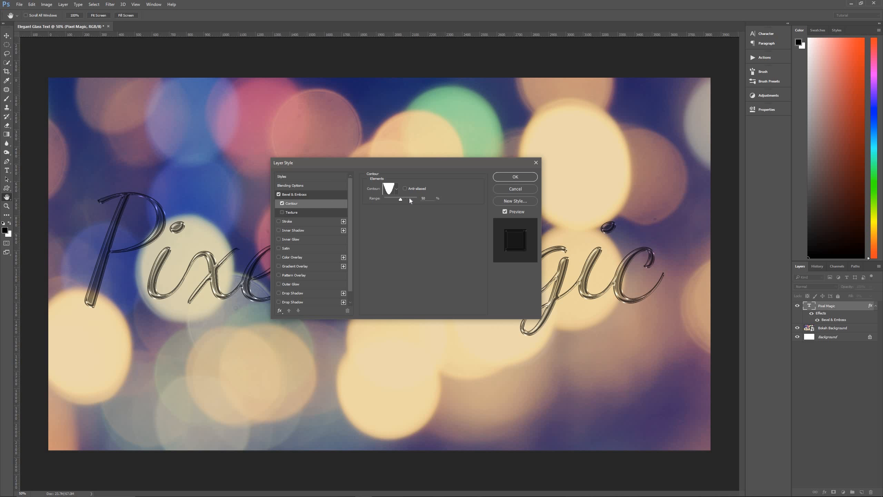
Turn on anti-aliasing for the bevel's contour and enable an inside Stroke with a size of 10 px
{"action": "left_click", "coordinate": [405, 189]}
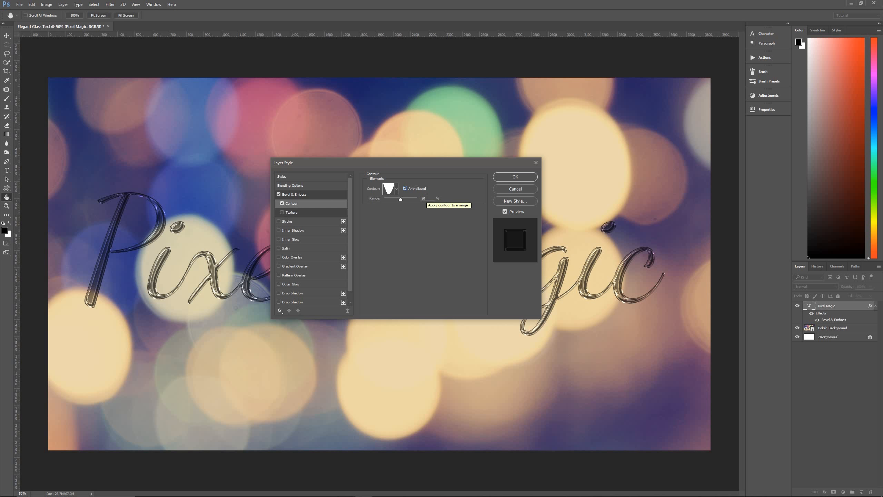
{"action": "left_click", "coordinate": [305, 221]}
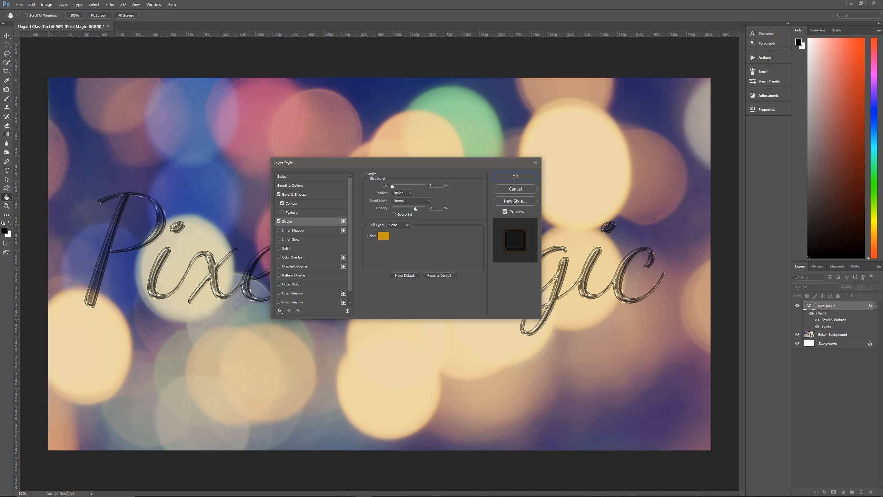
{"action": "left_click", "coordinate": [438, 187]}
{"action": "type", "text": "0"}
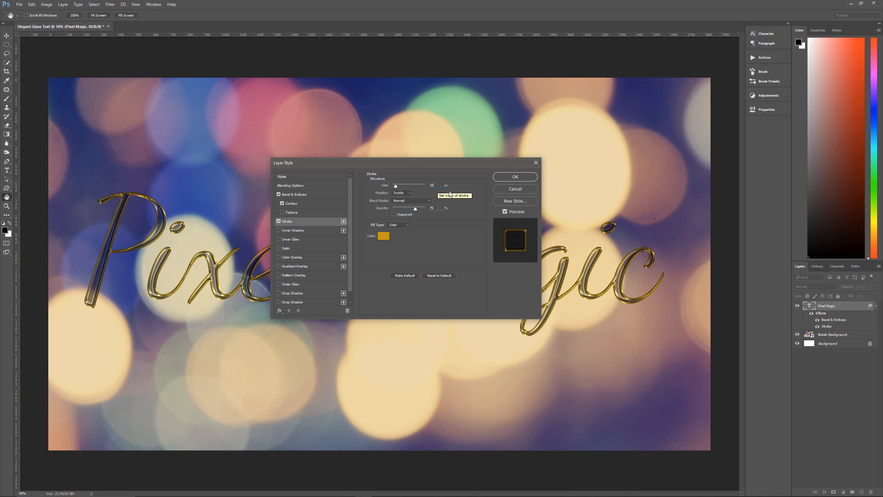
Set the stroke's blend mode to Overlay with 55% opacity and turn on Overprint
{"action": "left_click", "coordinate": [422, 201]}
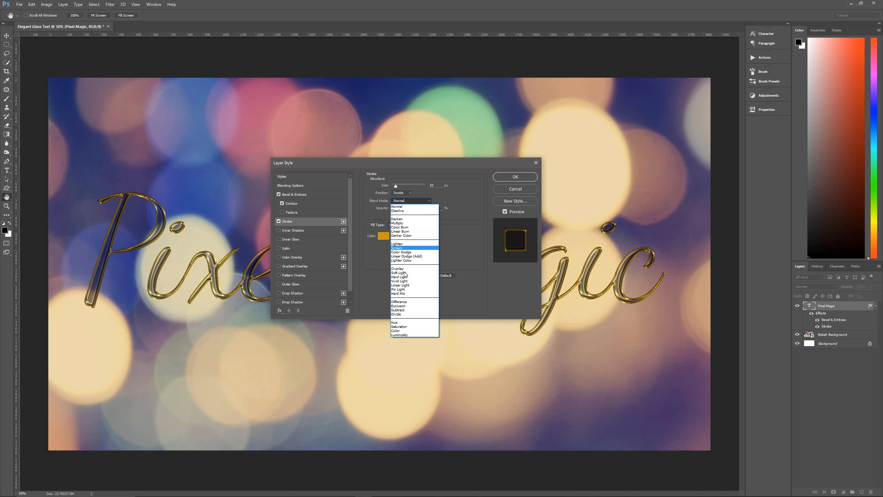
{"action": "left_click", "coordinate": [414, 270]}
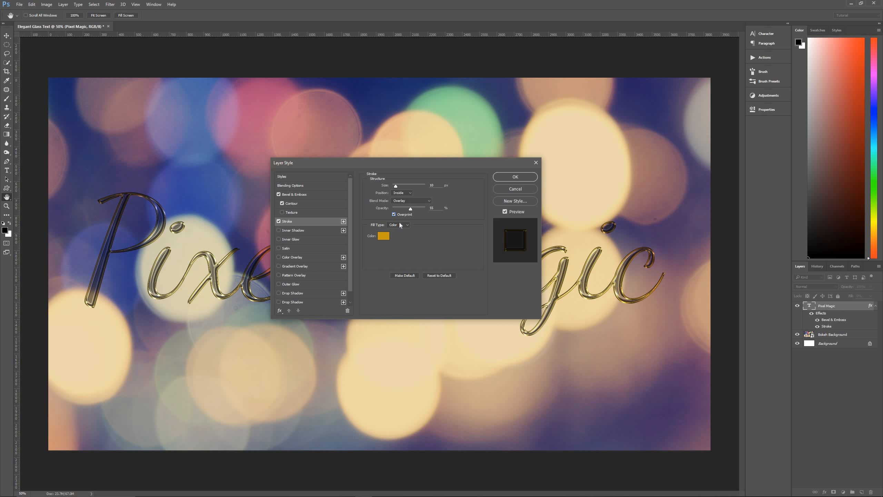
Change the stroke's colour to white
{"action": "left_click", "coordinate": [381, 239]}
{"action": "left_click", "coordinate": [550, 102]}
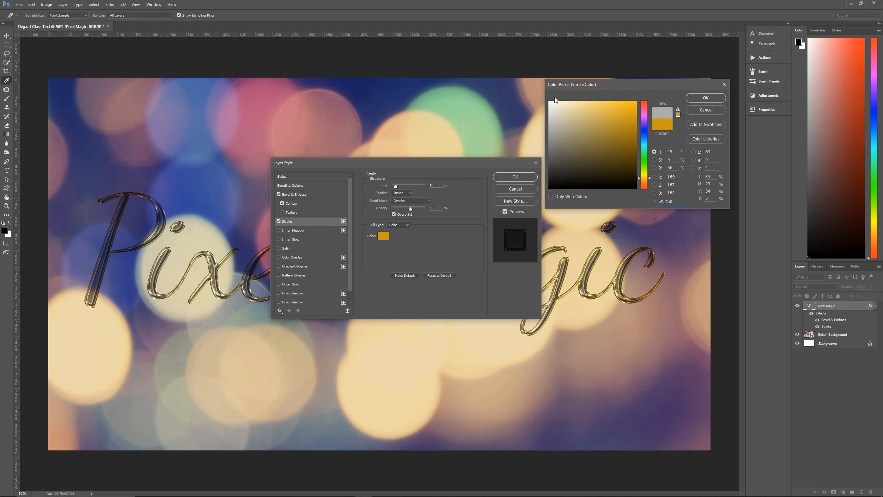
{"action": "left_click", "coordinate": [706, 98]}
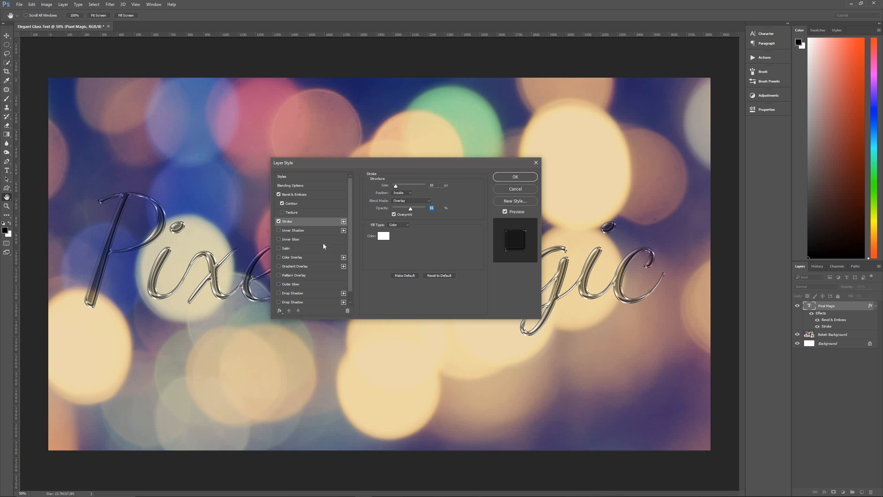
Enable Inner Glow with the Pin Light blend mode and 45% opacity
{"action": "left_click", "coordinate": [296, 241]}
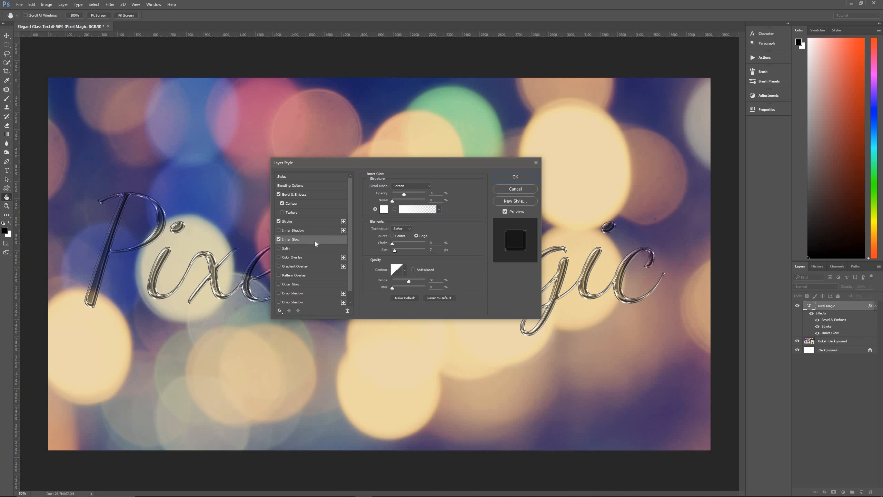
{"action": "left_click", "coordinate": [409, 187]}
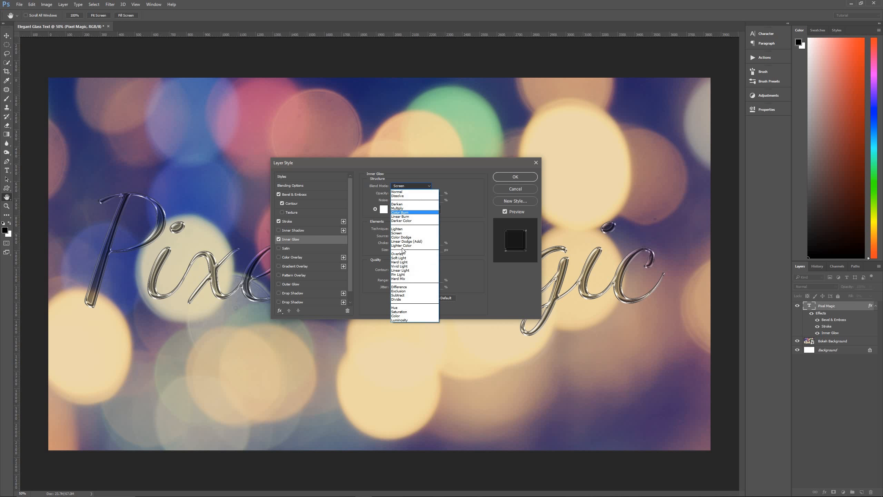
{"action": "left_click", "coordinate": [400, 274]}
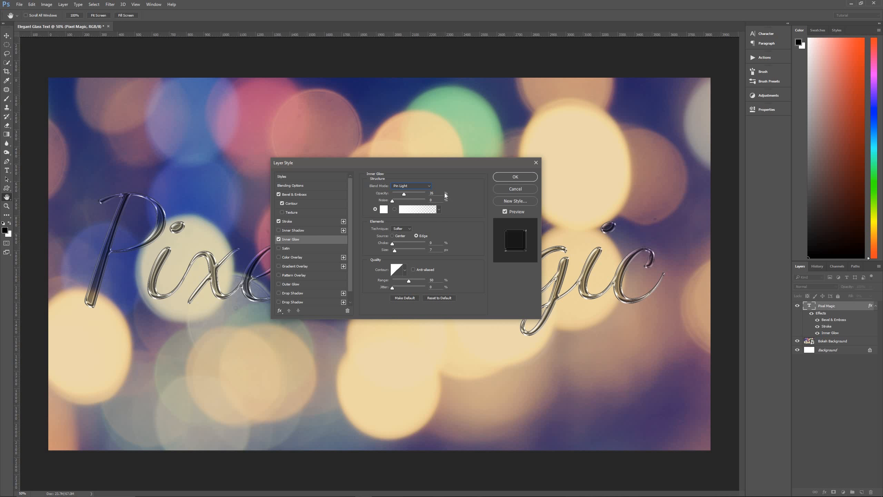
{"action": "type", "text": "45"}
Use white as the inner glow's colour and adjust the glow's size
{"action": "left_click", "coordinate": [385, 209]}
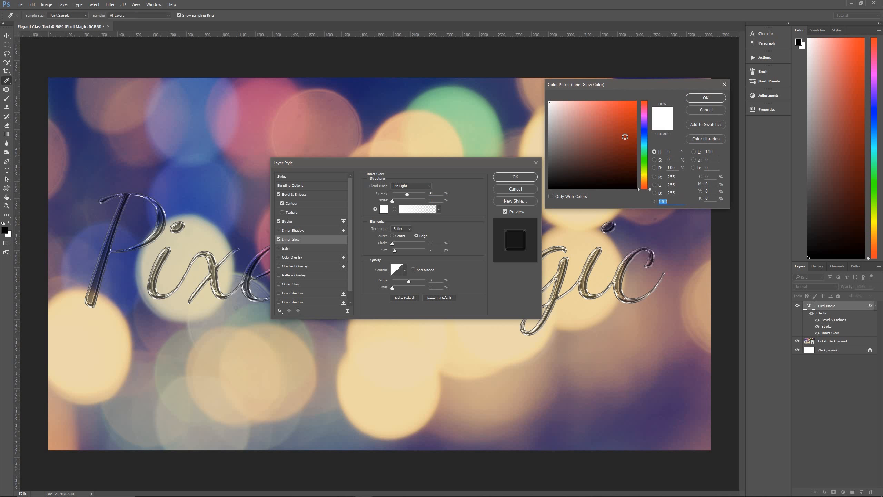
{"action": "left_click", "coordinate": [705, 98]}
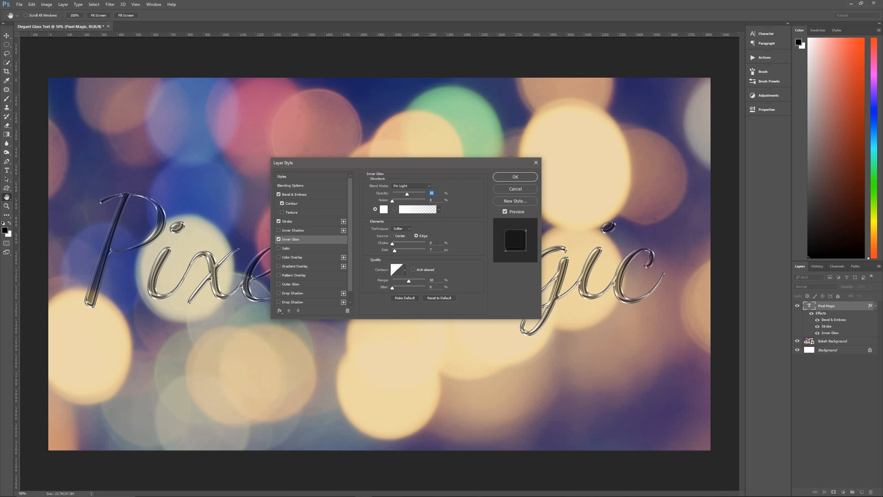
{"action": "left_click_drag", "start_coordinate": [438, 250], "coordinate": [419, 251]}
Give the inner glow the Cone contour with anti-aliasing and a range of 25%
{"action": "left_click", "coordinate": [405, 270]}
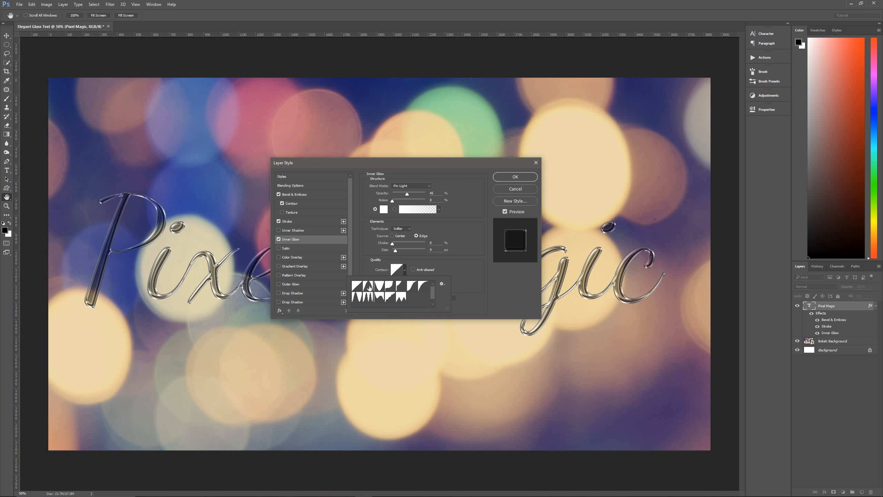
{"action": "left_click", "coordinate": [369, 287]}
{"action": "left_click", "coordinate": [405, 267]}
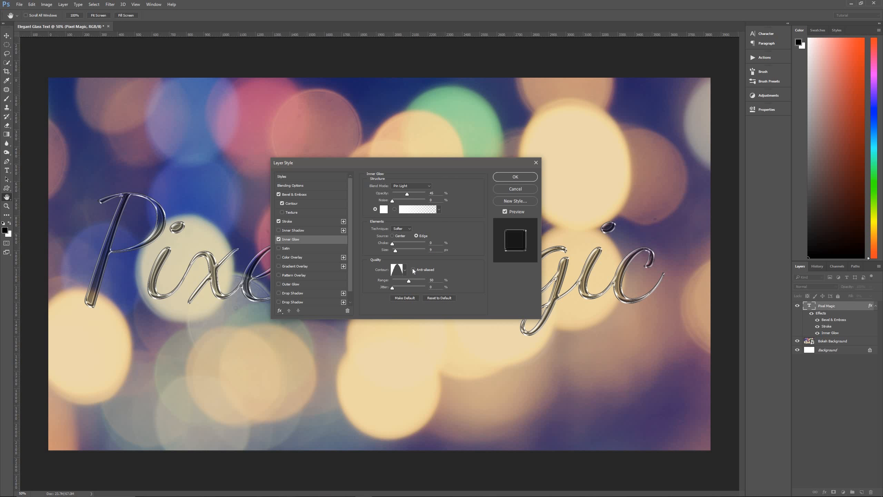
{"action": "left_click", "coordinate": [413, 270]}
{"action": "left_click_drag", "start_coordinate": [441, 280], "coordinate": [422, 282]}
{"action": "type", "text": "25"}
Enable Satin with the Linear Light blend mode and the colour d7d7d7
{"action": "left_click", "coordinate": [310, 247]}
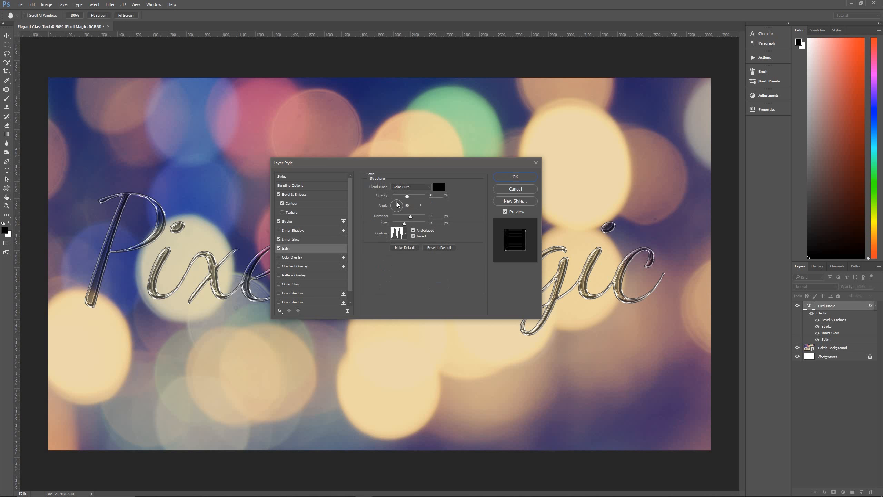
{"action": "left_click", "coordinate": [417, 188]}
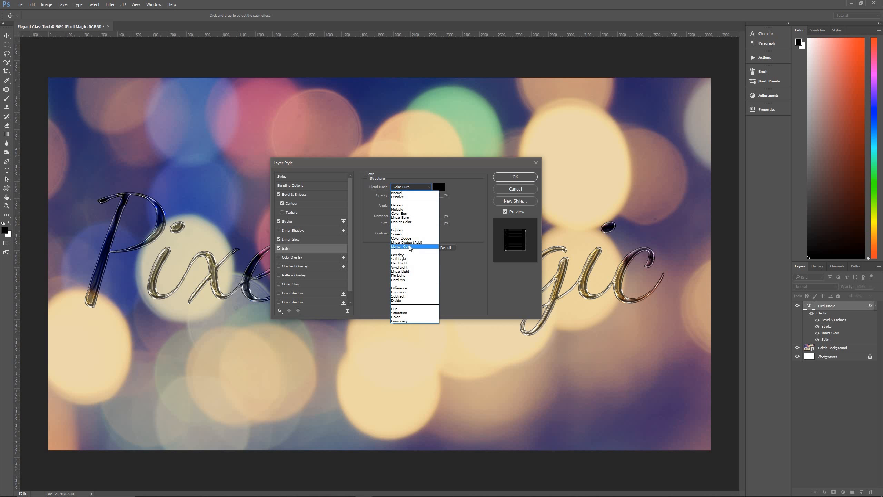
{"action": "left_click", "coordinate": [410, 272]}
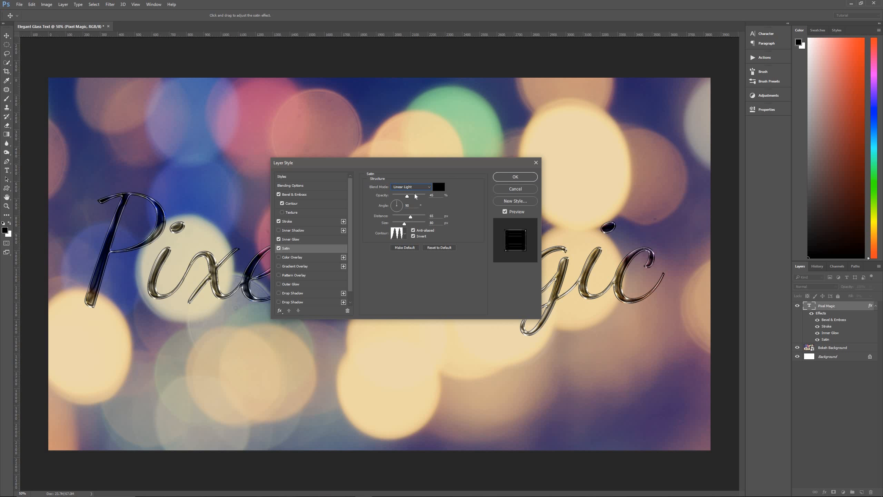
{"action": "left_click", "coordinate": [441, 187]}
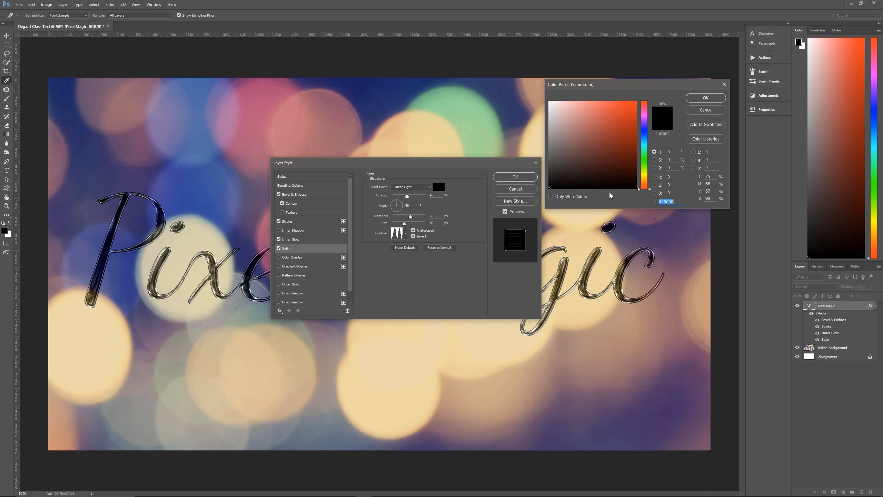
{"action": "type", "text": "d7d7d7"}
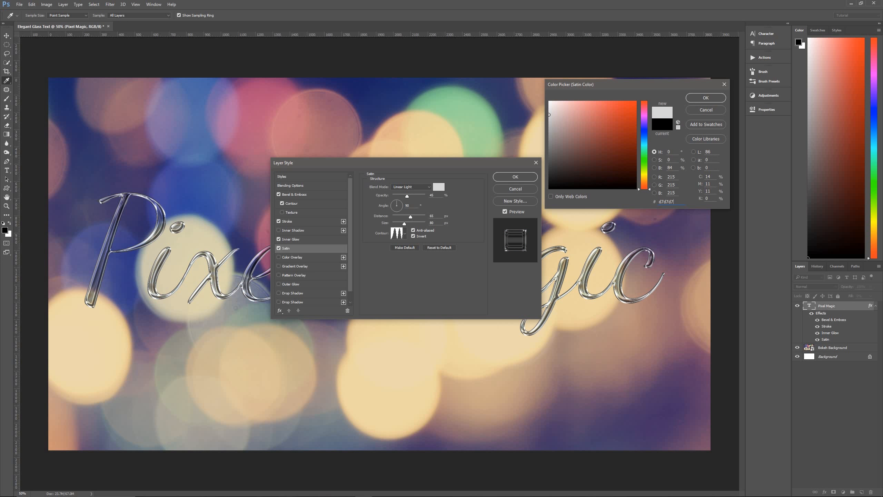
{"action": "left_click", "coordinate": [706, 99]}
{"action": "left_click", "coordinate": [706, 98]}
Set the satin's opacity to 60%, angle to 113°, distance to 25 px and size to 18 px
{"action": "key", "text": "Tab"}
{"action": "type", "text": "60"}
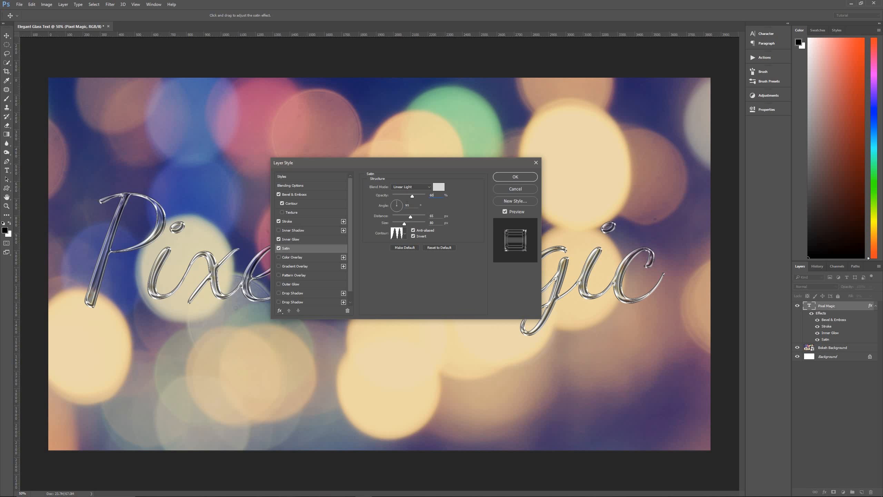
{"action": "key", "text": "Tab"}
{"action": "type", "text": "113"}
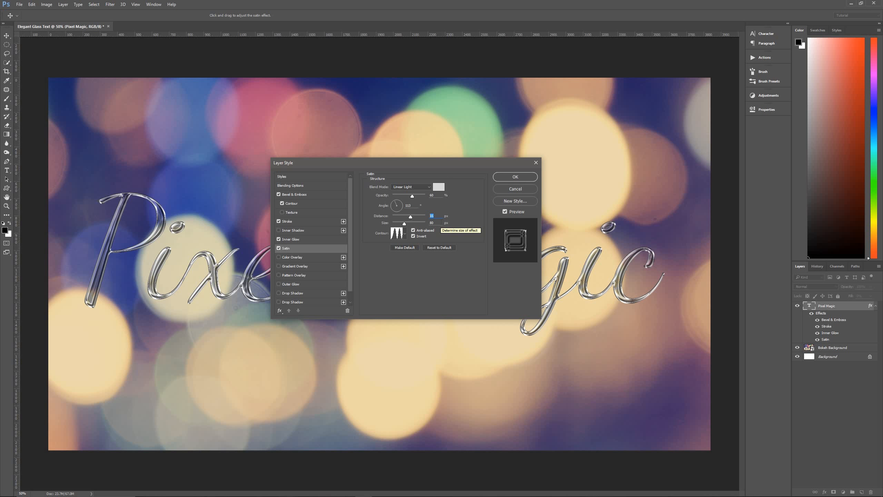
{"action": "type", "text": "25"}
{"action": "key", "text": "Tab"}
{"action": "type", "text": "18"}
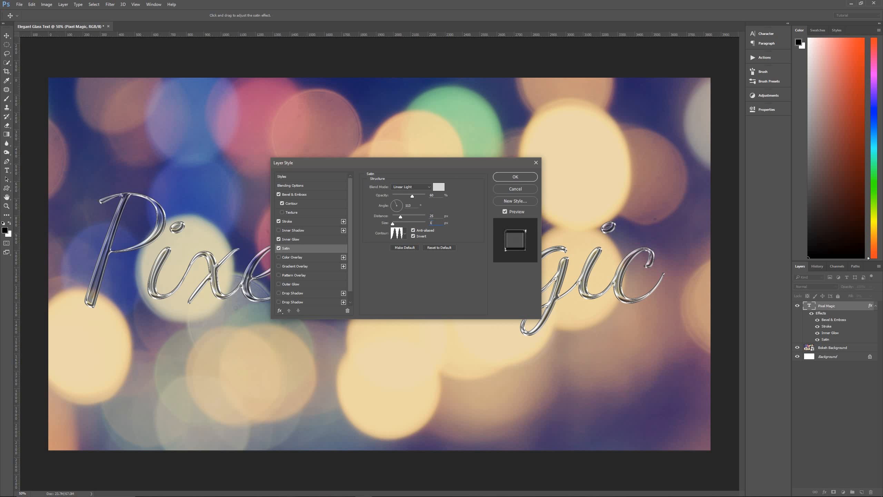
Choose the Cone contour for the satin and turn off Invert, leaving anti-aliasing on
{"action": "left_click", "coordinate": [405, 233]}
{"action": "left_click", "coordinate": [368, 250]}
{"action": "left_click", "coordinate": [431, 236]}
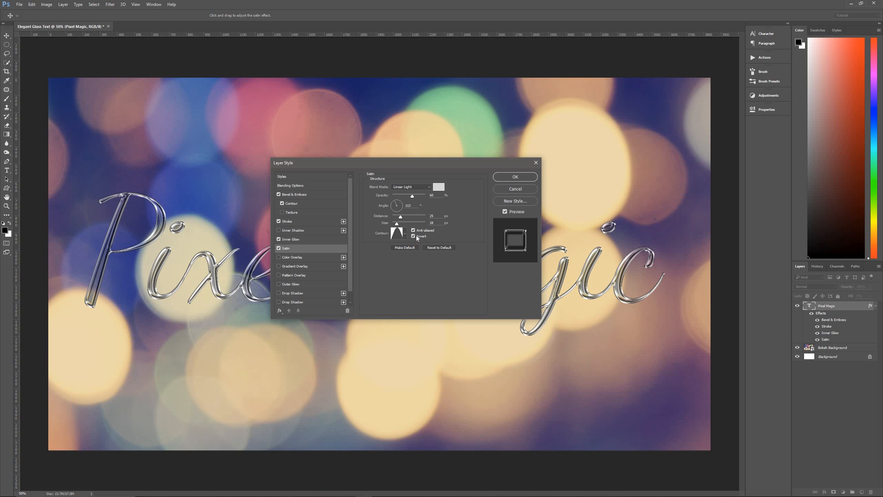
{"action": "left_click", "coordinate": [413, 237]}
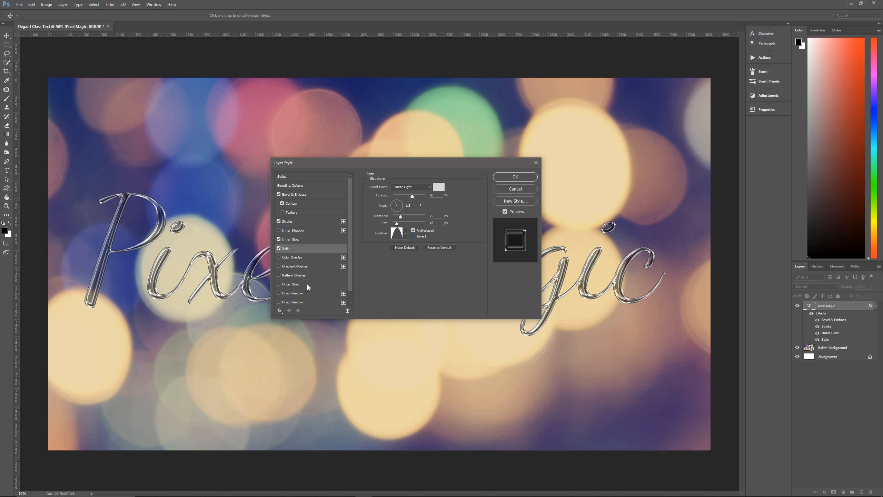
Enable Drop Shadow and delete the extra drop shadow entry from the effects list
{"action": "left_click", "coordinate": [313, 293]}
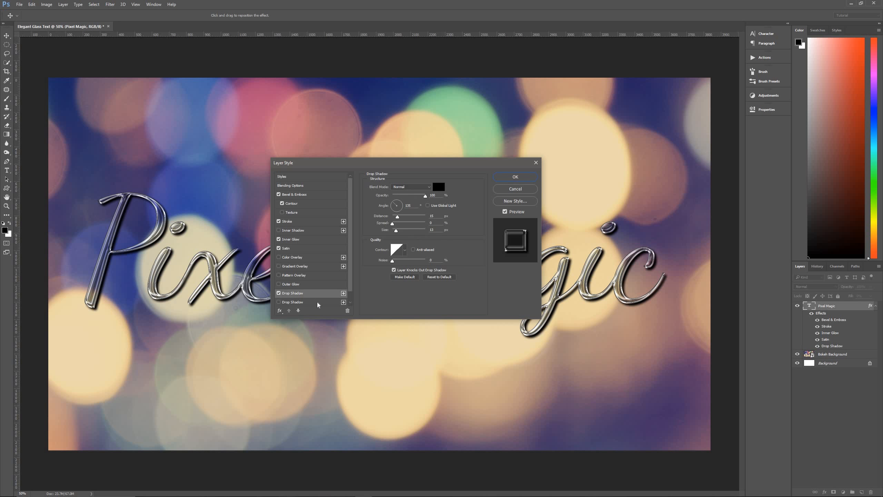
{"action": "left_click", "coordinate": [347, 311]}
{"action": "left_click", "coordinate": [323, 294]}
{"action": "left_click", "coordinate": [321, 302]}
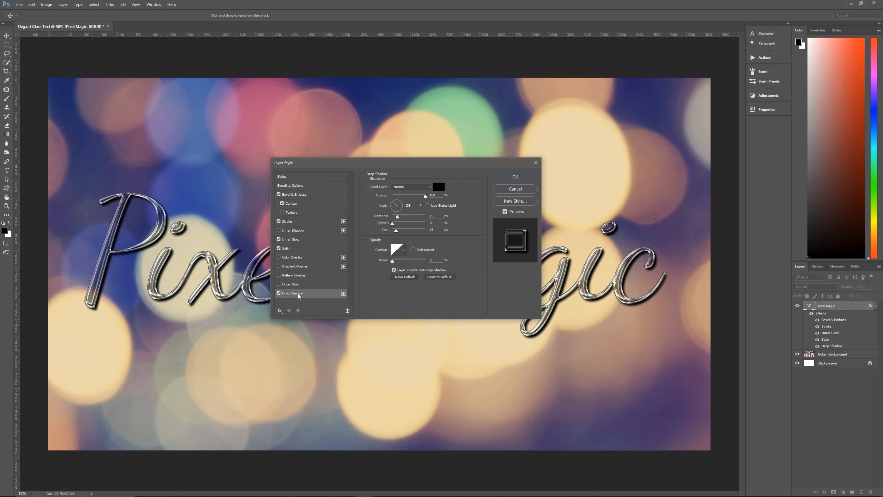
Use black in Normal blend mode for the drop shadow and set its opacity to 15%
{"action": "left_click", "coordinate": [414, 189]}
{"action": "left_click", "coordinate": [413, 189]}
{"action": "left_click", "coordinate": [443, 190]}
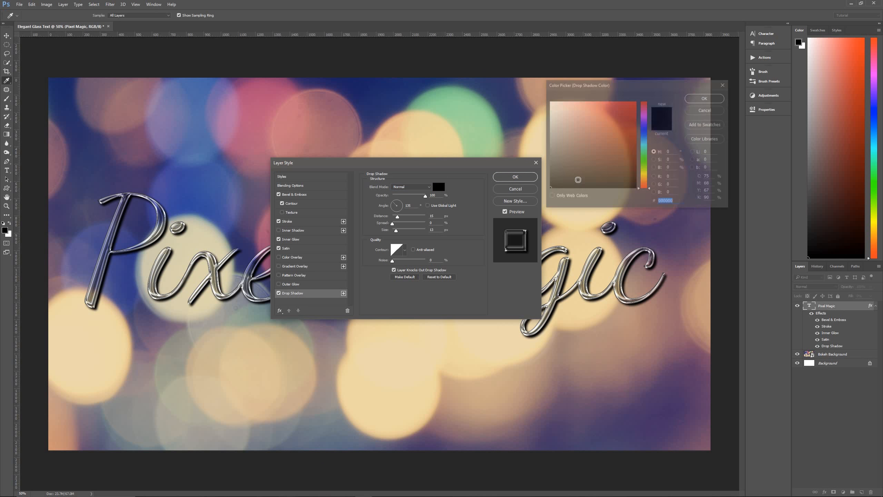
{"action": "left_click", "coordinate": [702, 99]}
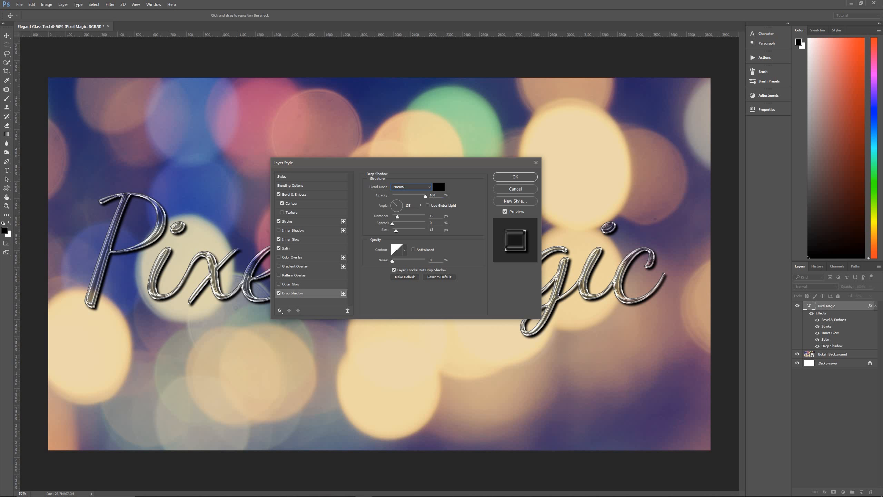
{"action": "type", "text": "15"}
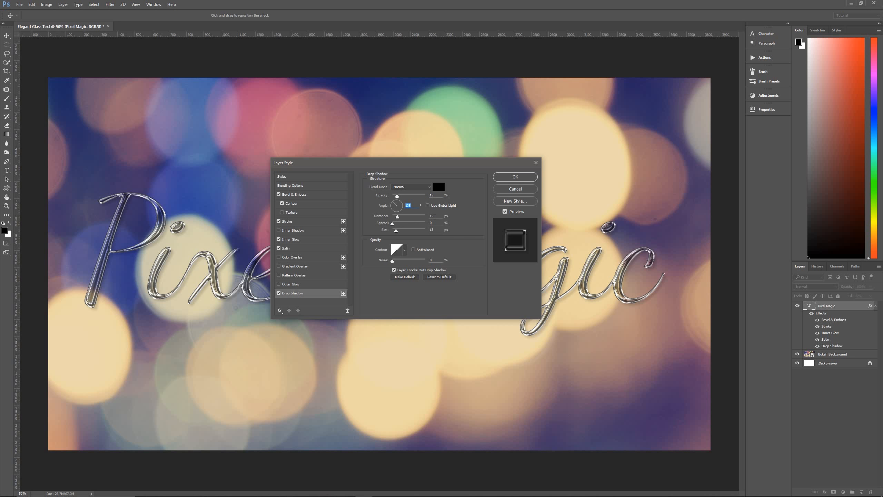
Set the drop shadow's distance to 30 px and its size to 21 px
{"action": "left_click", "coordinate": [433, 216]}
{"action": "type", "text": "30"}
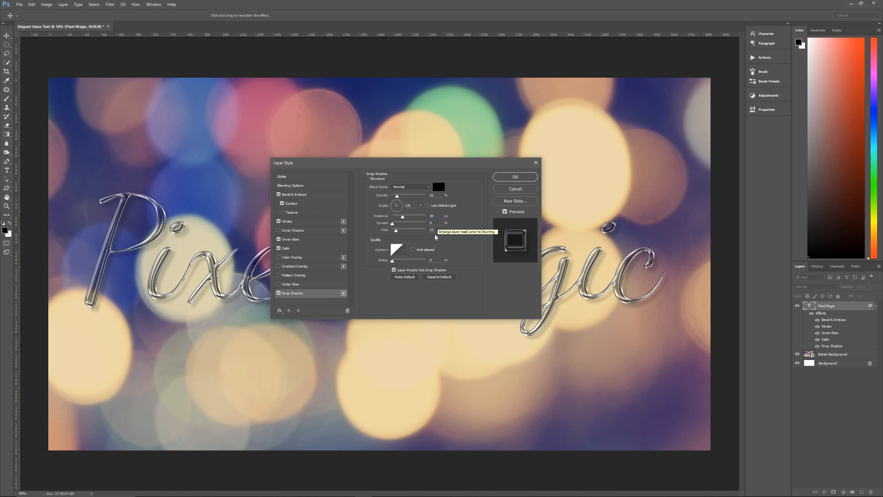
{"action": "type", "text": "21"}
Set the drop shadow's contour to Ring - Double and turn on its anti-aliasing
{"action": "left_click", "coordinate": [405, 250]}
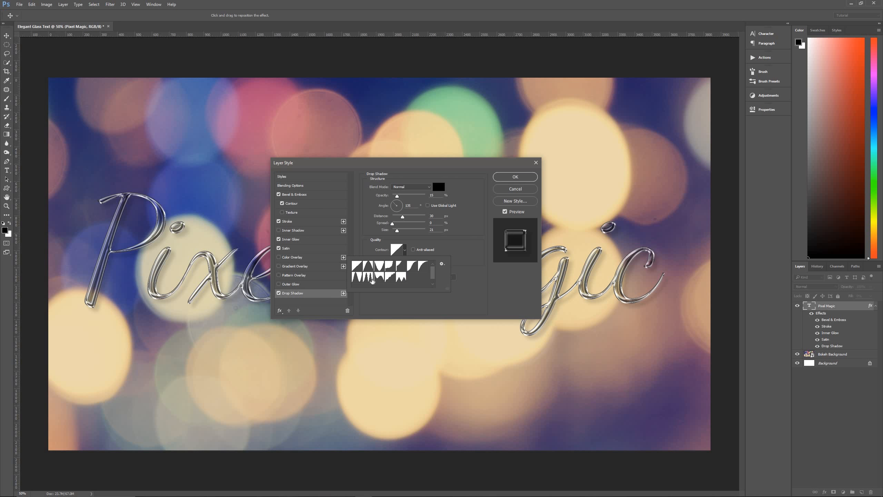
{"action": "left_click", "coordinate": [370, 278]}
{"action": "left_click", "coordinate": [411, 253]}
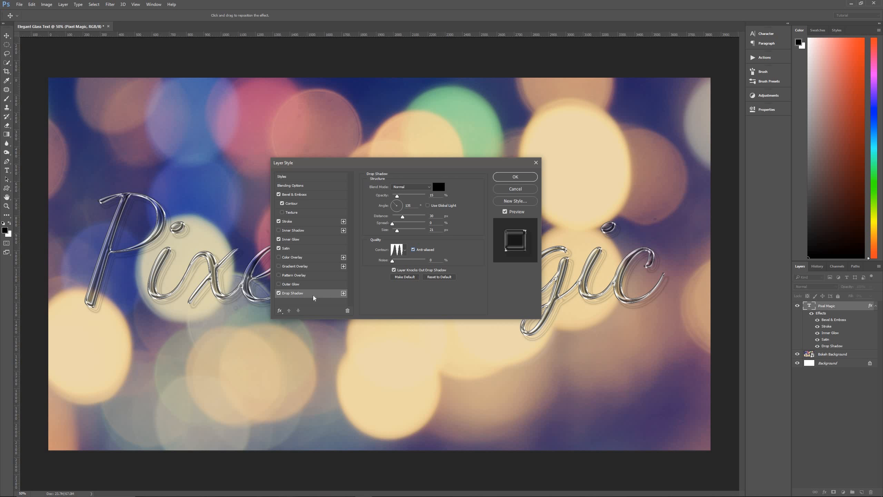
Add a second drop shadow and set the lower one's blend mode to Darken
{"action": "left_click", "coordinate": [343, 293]}
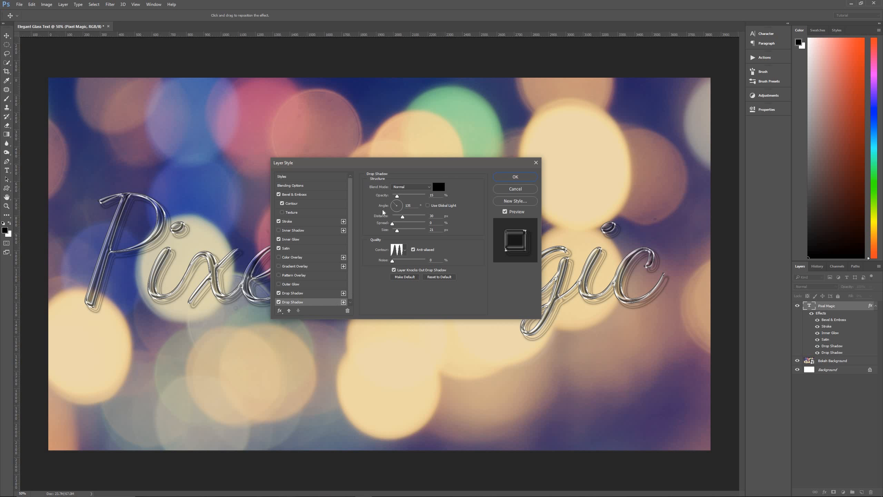
{"action": "left_click", "coordinate": [323, 294]}
{"action": "left_click", "coordinate": [316, 302]}
{"action": "left_click", "coordinate": [414, 188]}
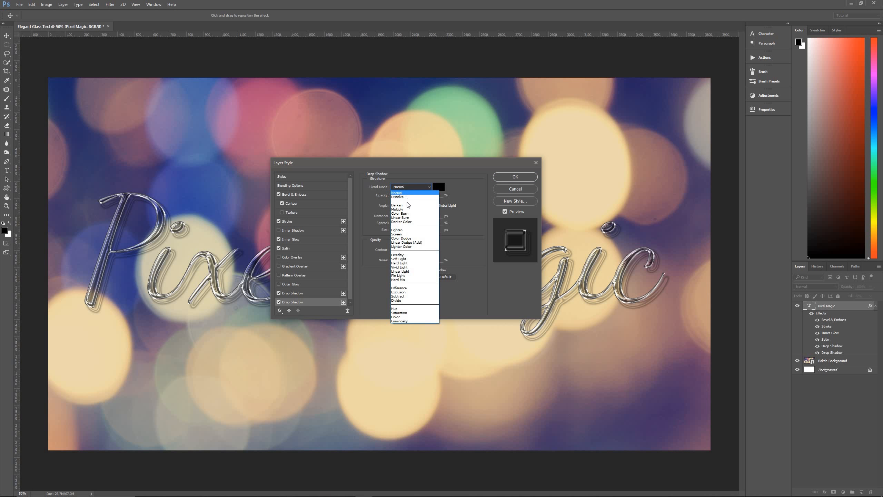
{"action": "left_click", "coordinate": [414, 205]}
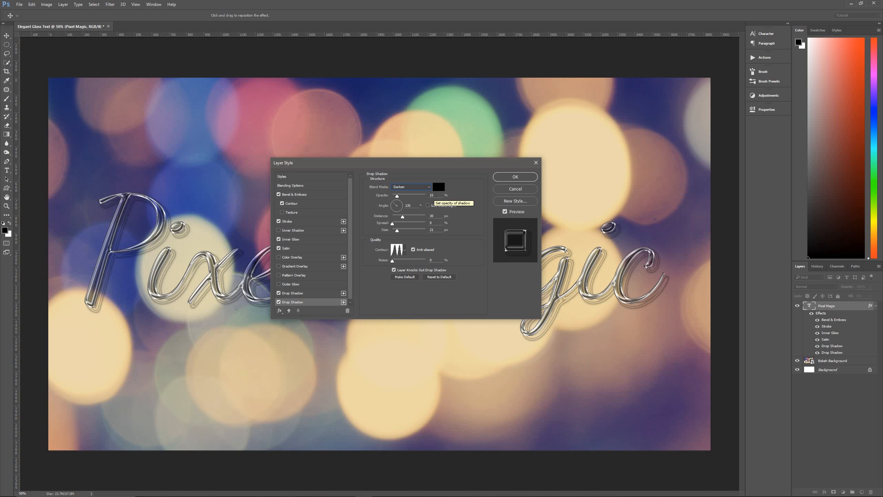
Shorten the lower drop shadow's distance and set its size to 29 px
{"action": "left_click", "coordinate": [434, 195]}
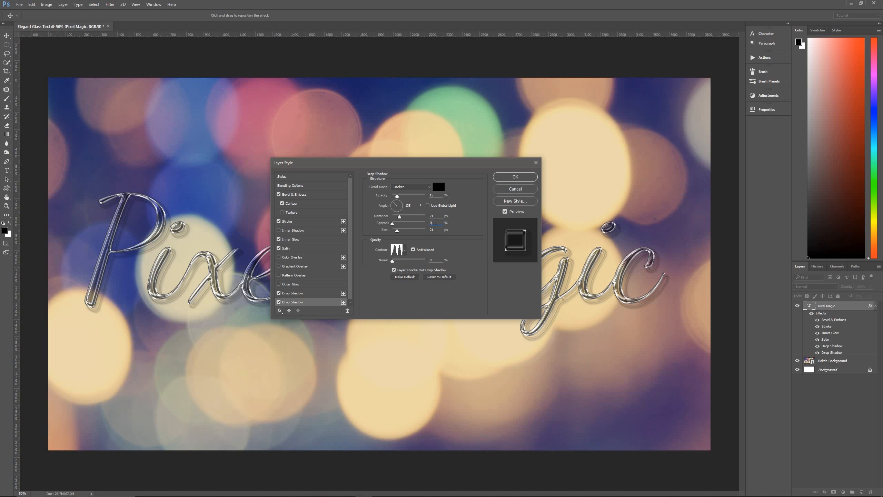
{"action": "left_click", "coordinate": [433, 230]}
{"action": "type", "text": "29"}
{"action": "left_click", "coordinate": [413, 250]}
Apply the layer style and collapse the Pixel Magic layer's effects list
{"action": "left_click", "coordinate": [514, 177]}
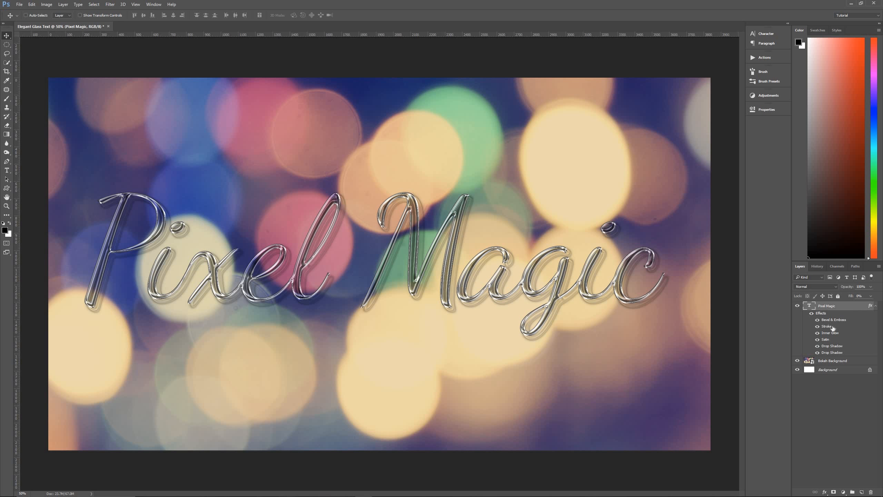
{"action": "left_click", "coordinate": [875, 307]}
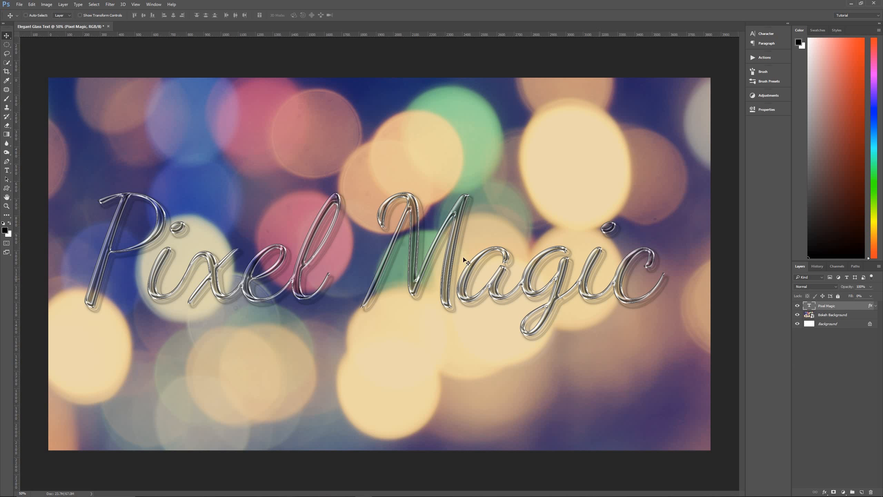